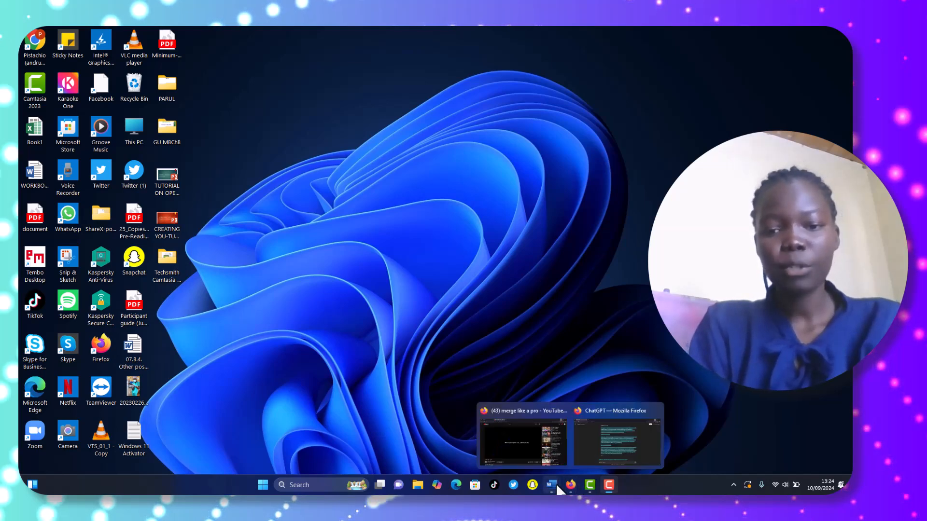
Switch to the open Word document and look through its chapters, sections and epilogue
mouse_move(552, 484)
click(598, 456)
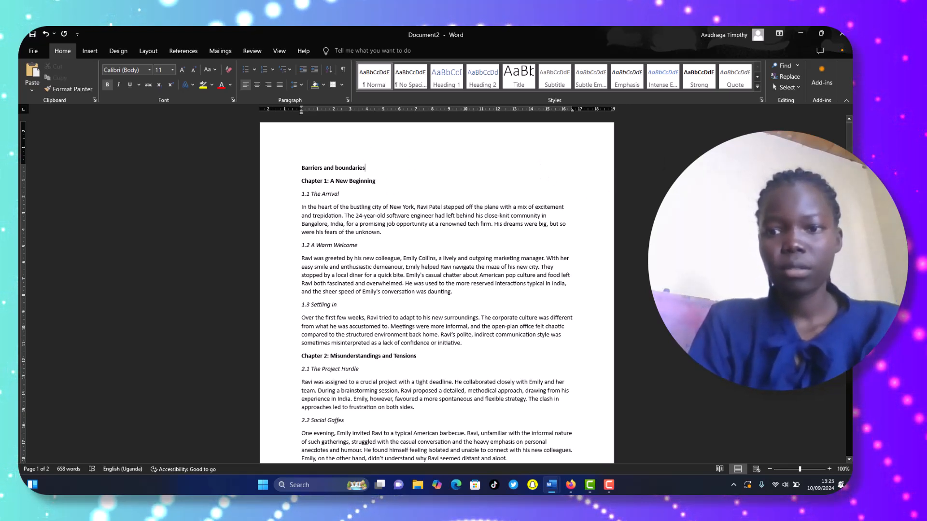
scroll(436, 290, down, 20)
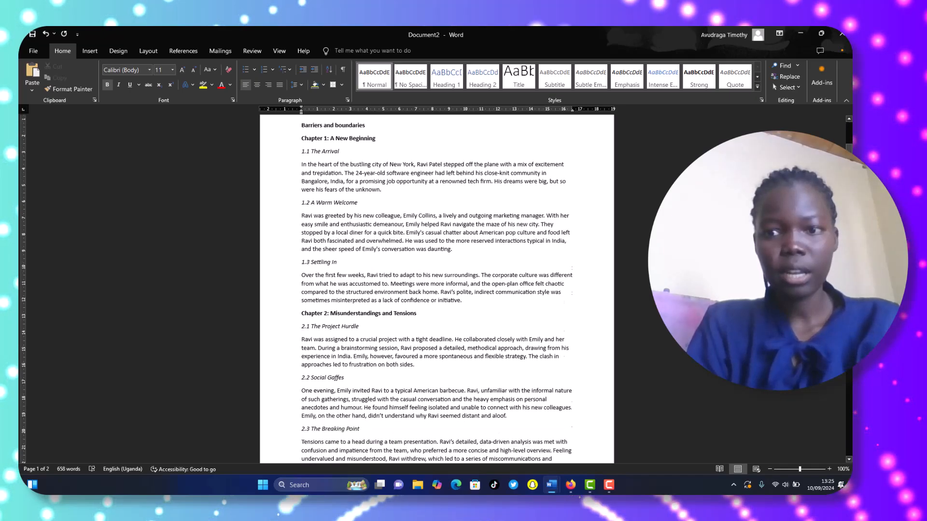
scroll(436, 289, up, 20)
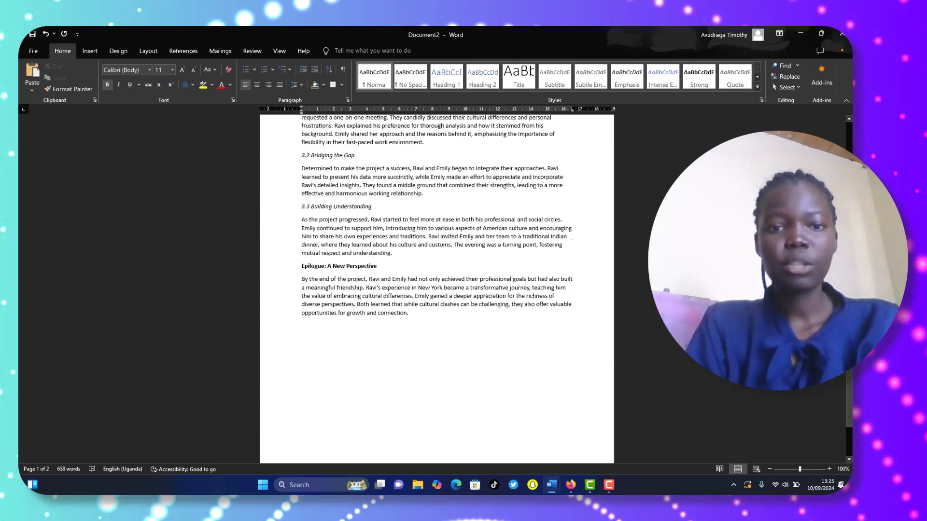
scroll(437, 290, up, 1)
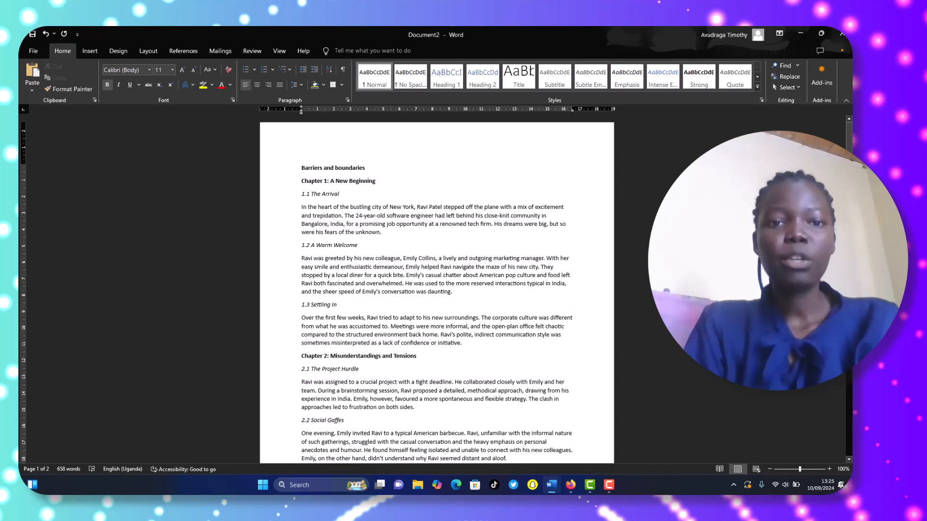
scroll(437, 290, down, 2)
drag(695, 178, 695, 345)
drag(829, 344, 838, 49)
click(807, 115)
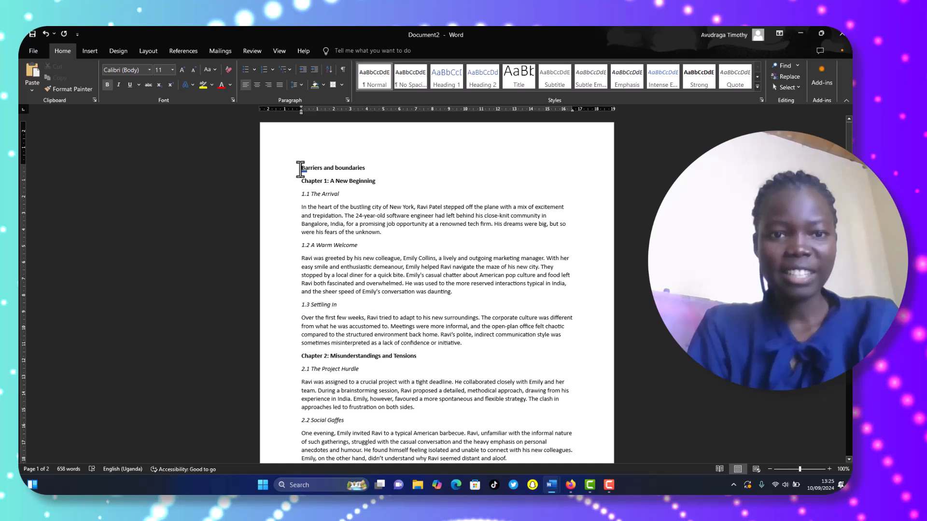
Apply the Title style to "Barriers and boundaries" and the Heading 1 style to "Chapter 1: A New Beginning"
drag(312, 171, 369, 168)
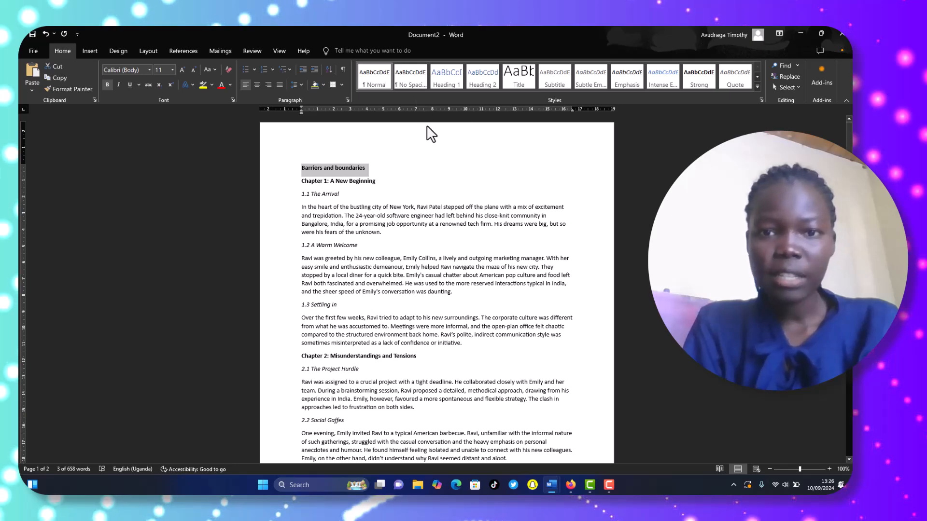
click(519, 77)
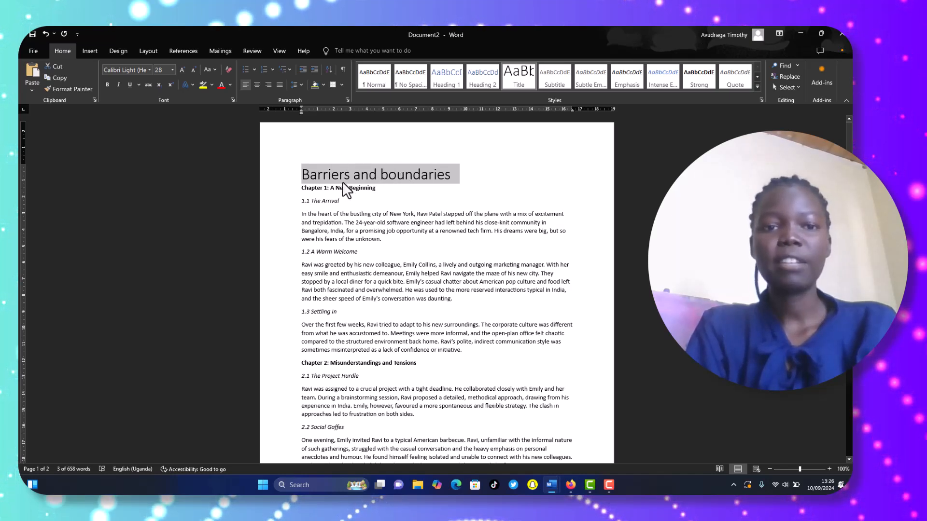
click(301, 191)
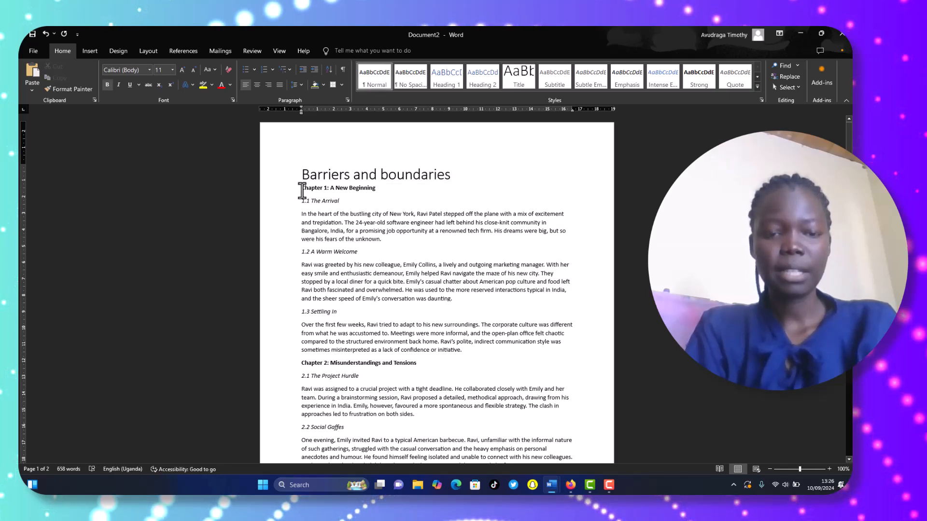
drag(302, 189, 361, 188)
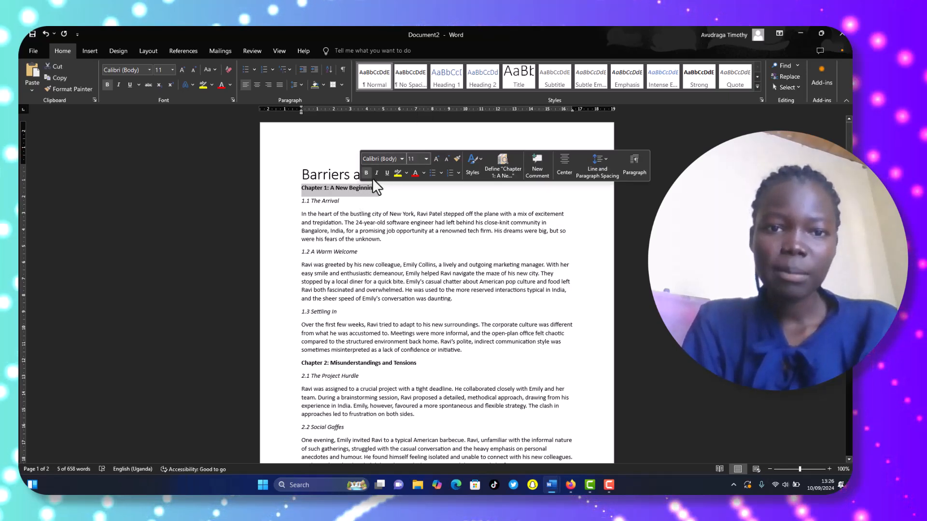
click(440, 77)
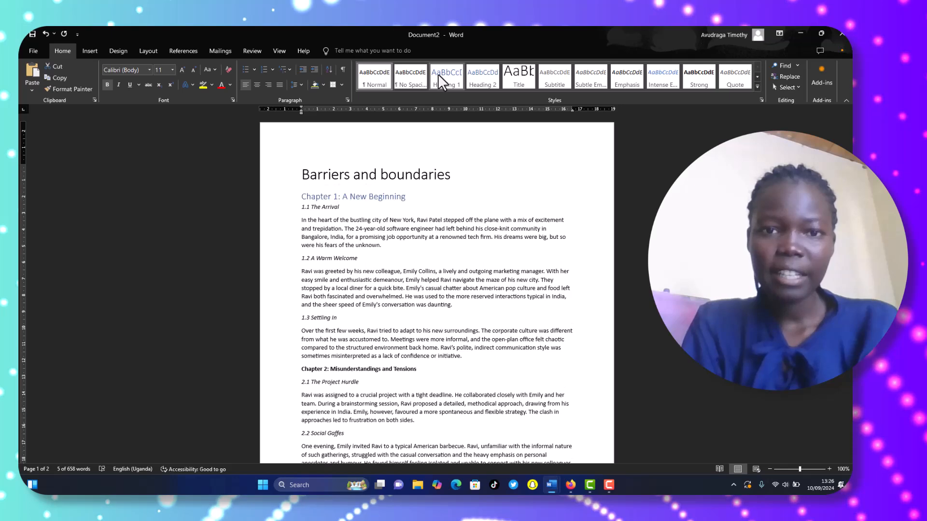
click(438, 73)
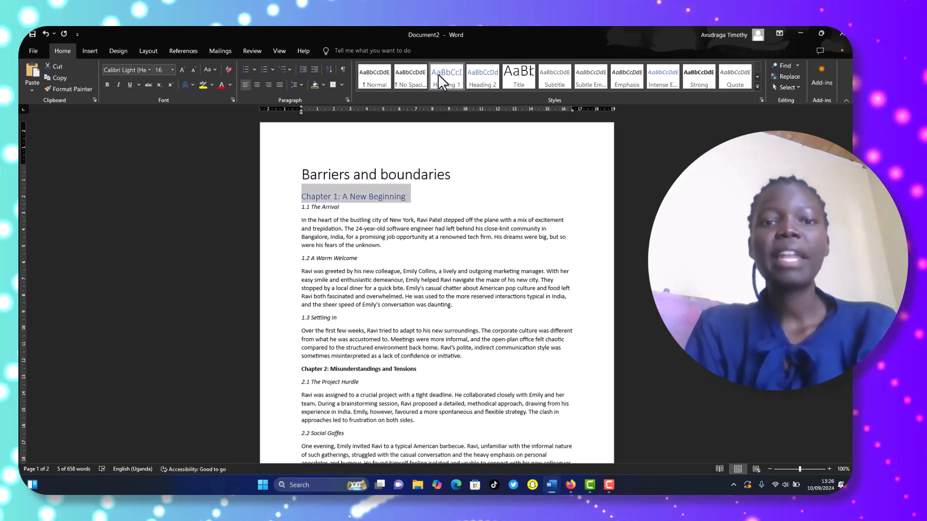
Apply the Heading 2 style to "1.1 The Arrival", "1.2 A Warm Welcome" and "1.3 Settling In"
click(296, 208)
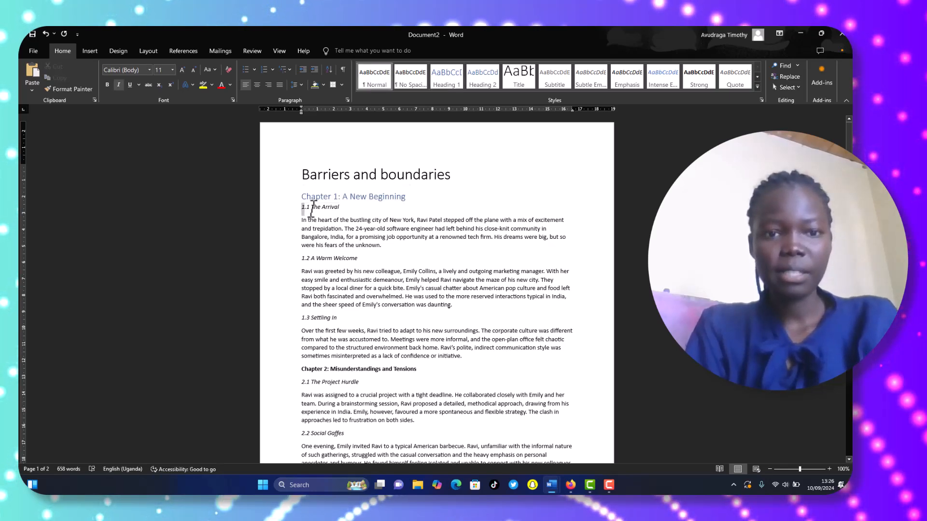
drag(331, 206, 331, 205)
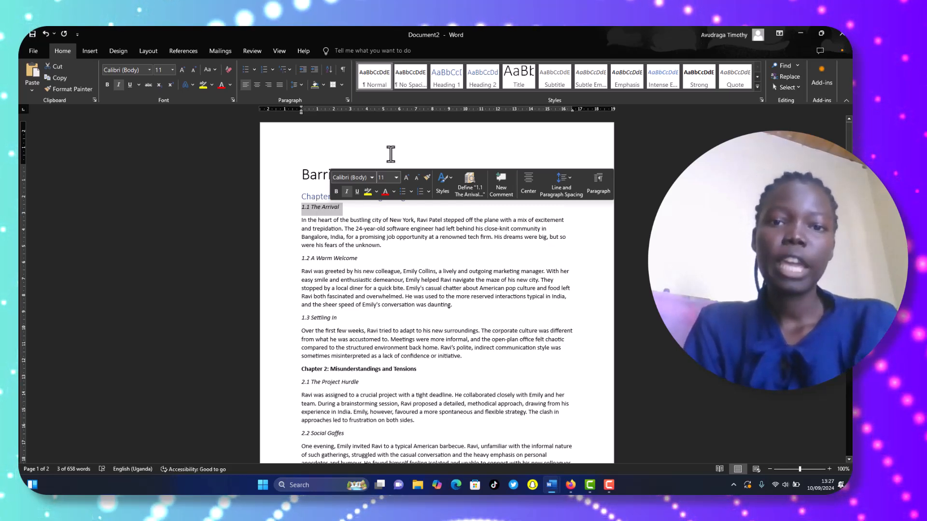
click(478, 68)
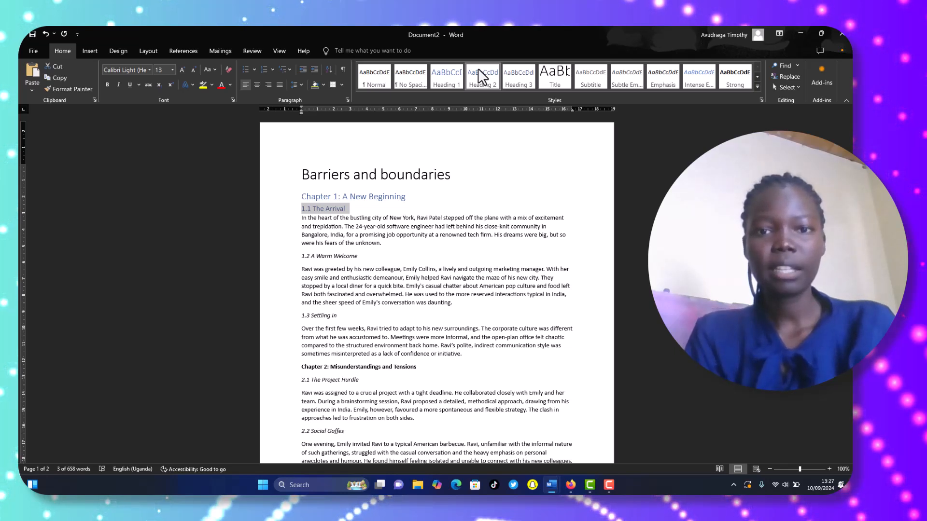
click(486, 70)
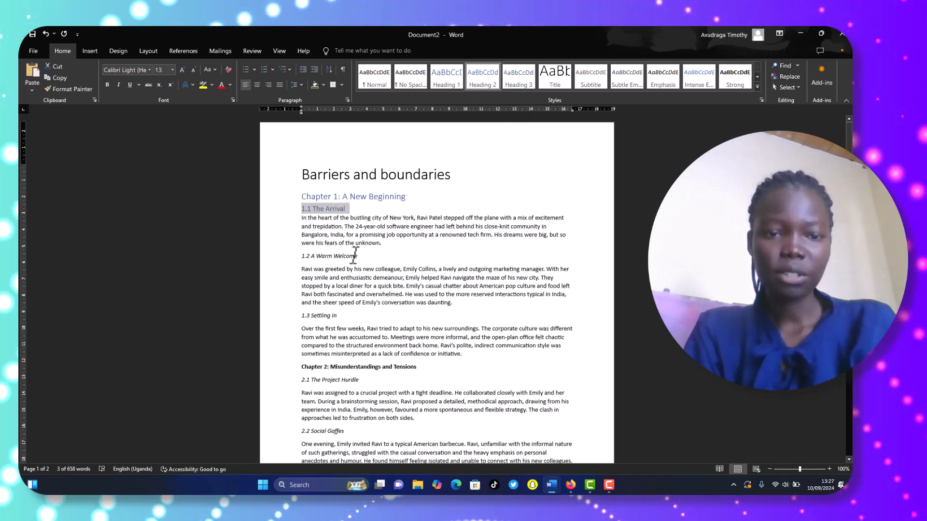
click(298, 256)
drag(299, 257, 360, 256)
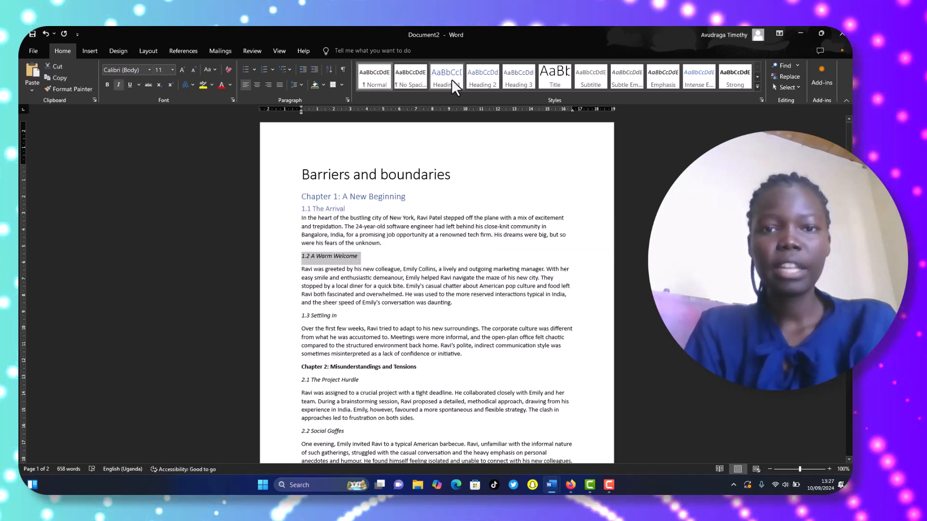
click(476, 71)
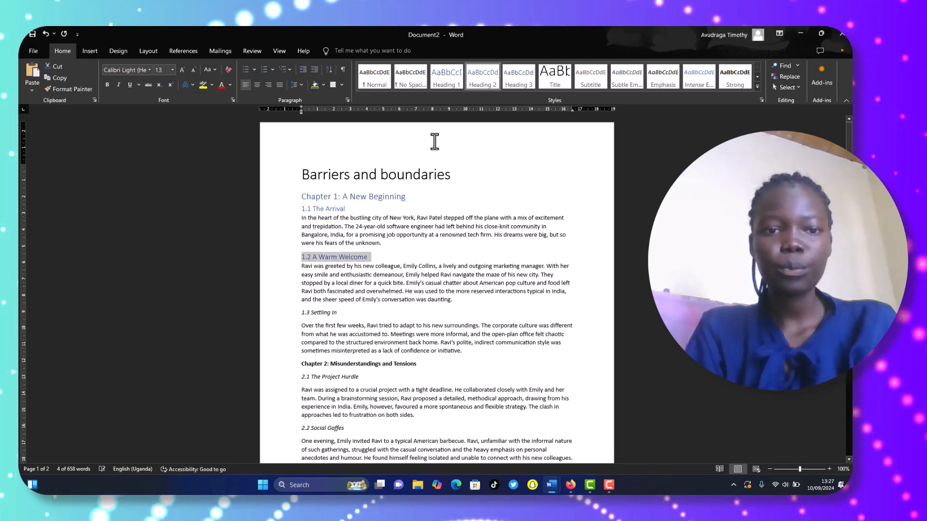
drag(300, 313, 339, 311)
click(477, 78)
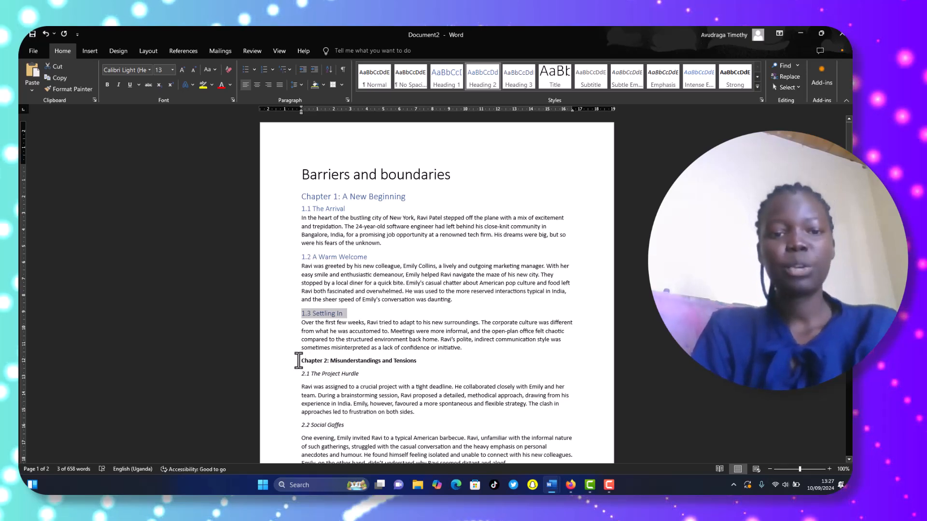
Apply the Heading 1 style to the "Chapter 2: Misunderstandings and Tensions" line
click(299, 360)
drag(298, 360, 418, 363)
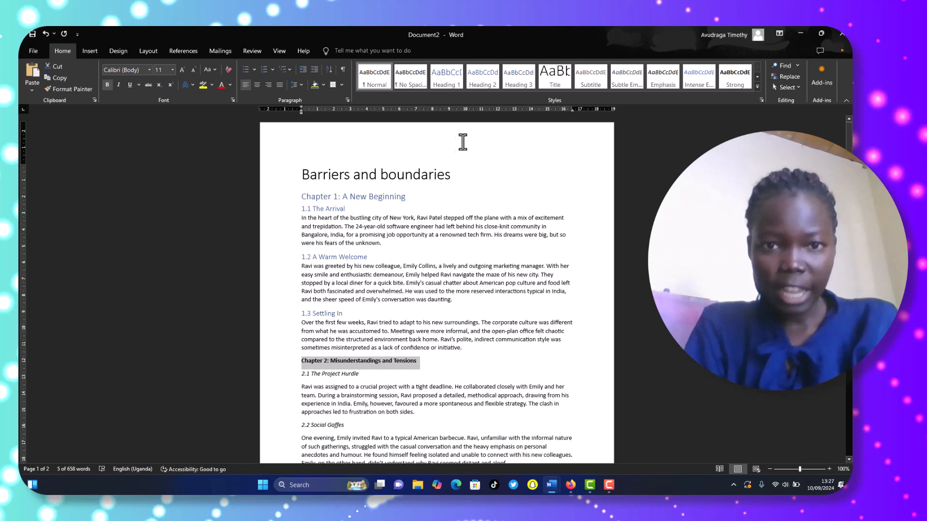
click(451, 79)
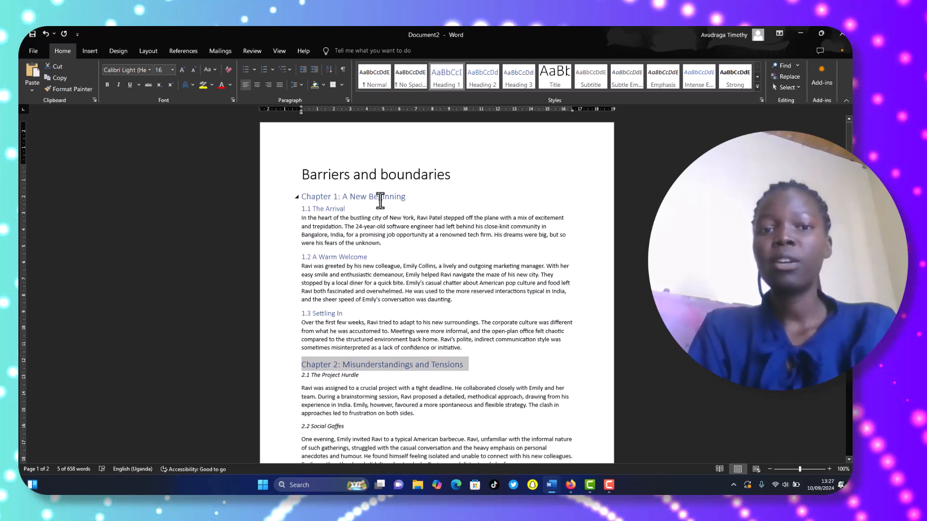
Apply the Heading 2 style to "2.1 The Project Hurdle", "2.2 Social Gaffes" and "2.3 The Breaking Point"
click(297, 376)
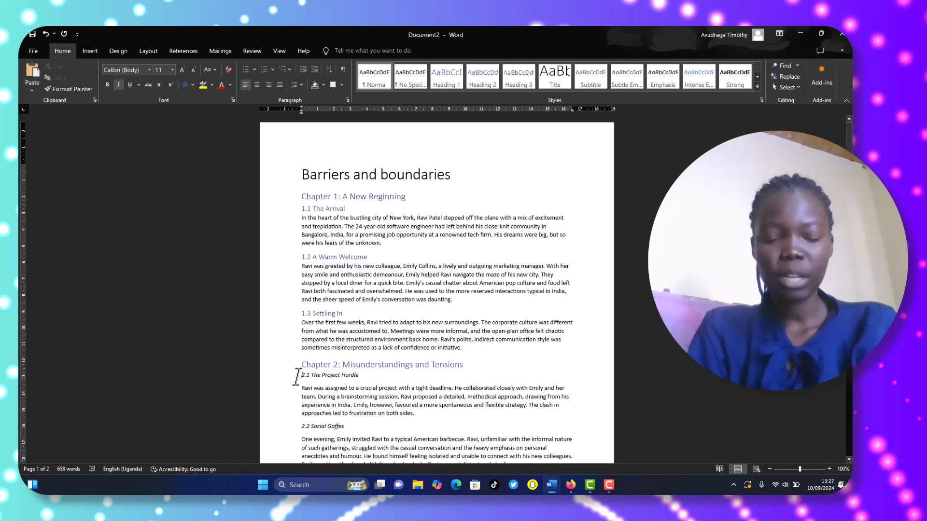
drag(307, 379, 362, 379)
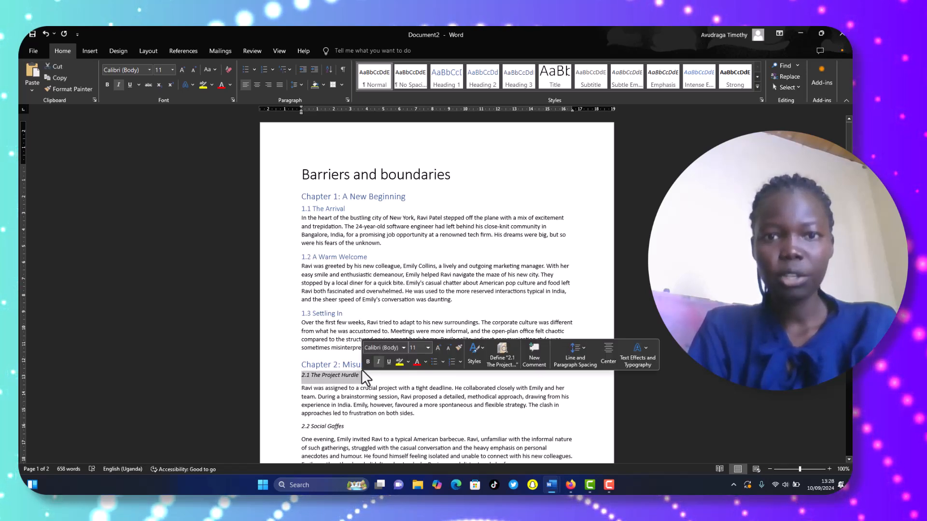
click(473, 75)
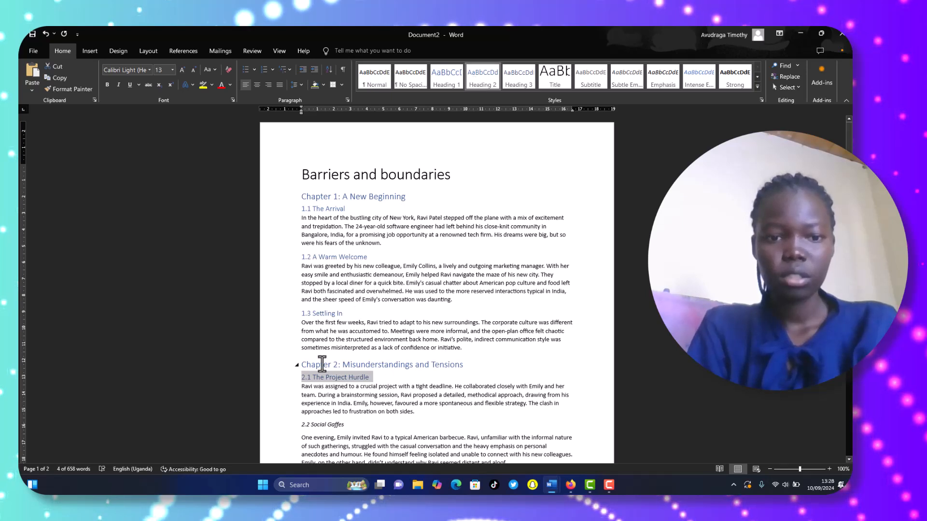
click(300, 424)
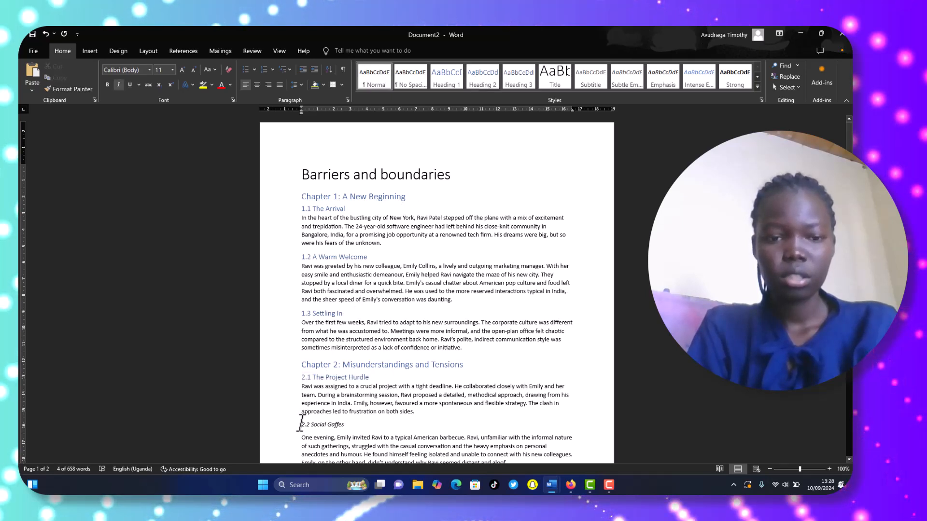
drag(301, 424, 334, 425)
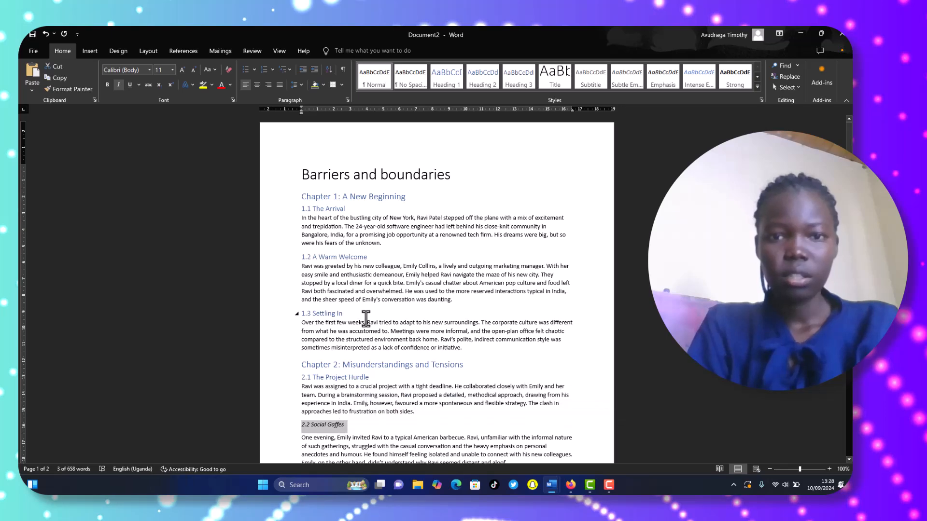
click(479, 77)
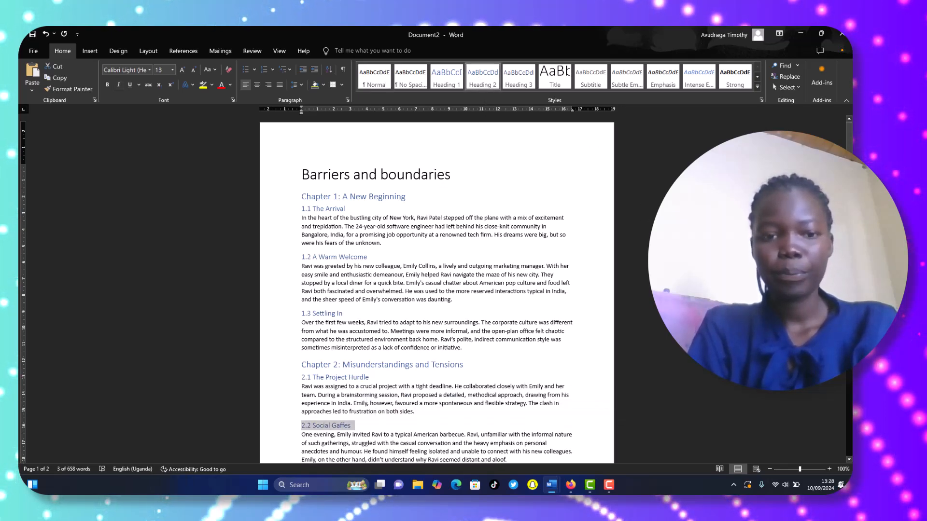
scroll(437, 289, down, 7)
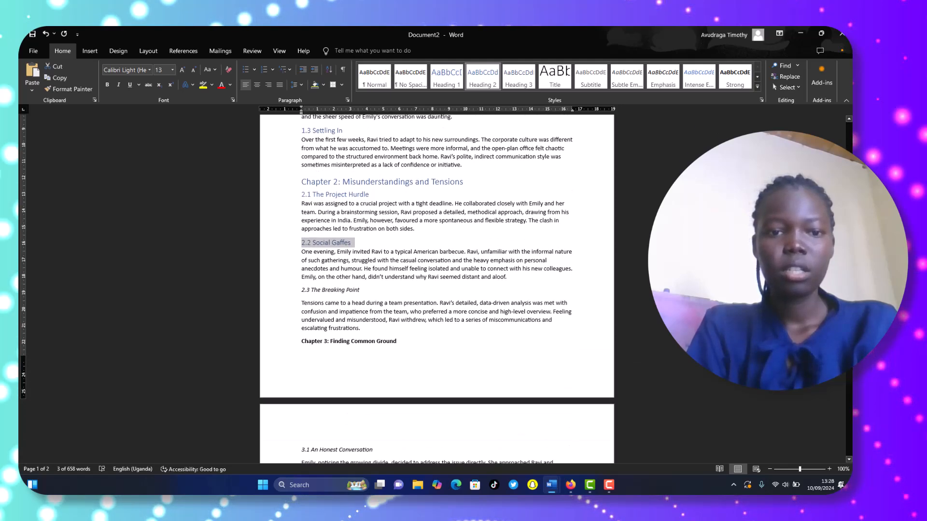
scroll(629, 300, down, 3)
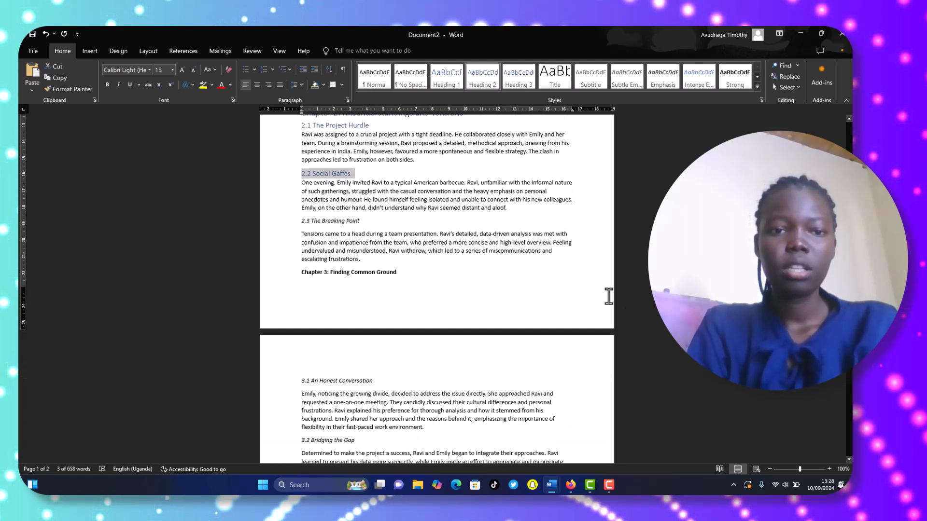
click(300, 221)
drag(300, 221, 358, 221)
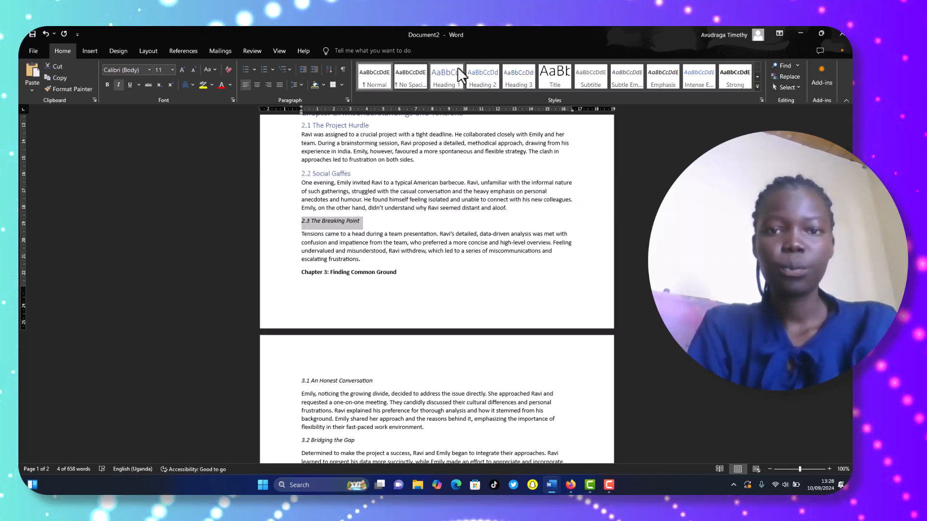
click(474, 80)
click(473, 79)
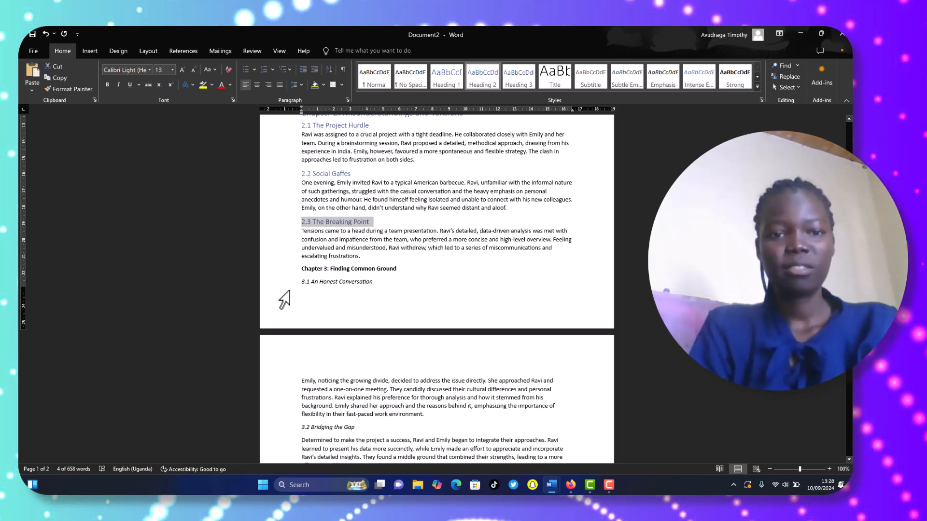
Apply the Heading 1 style to the "Chapter 3: Finding Common Ground" line
click(297, 269)
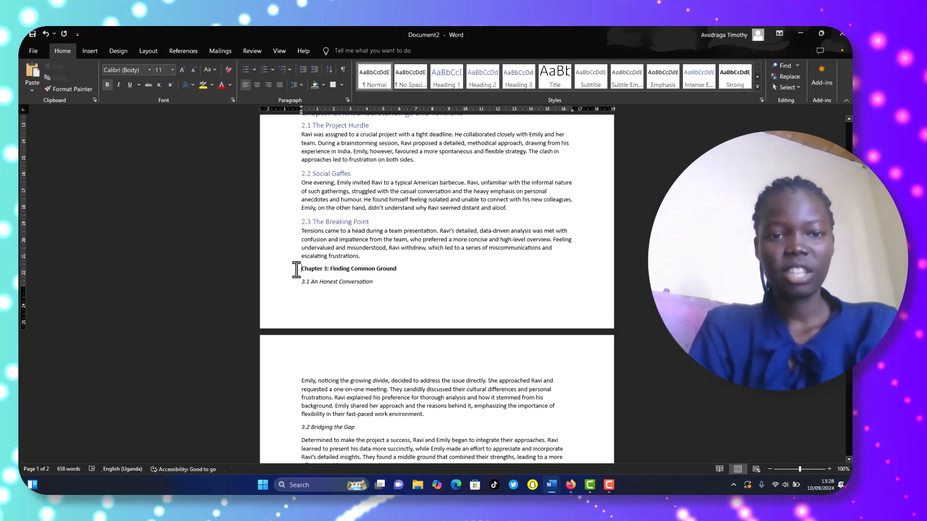
drag(296, 269, 391, 268)
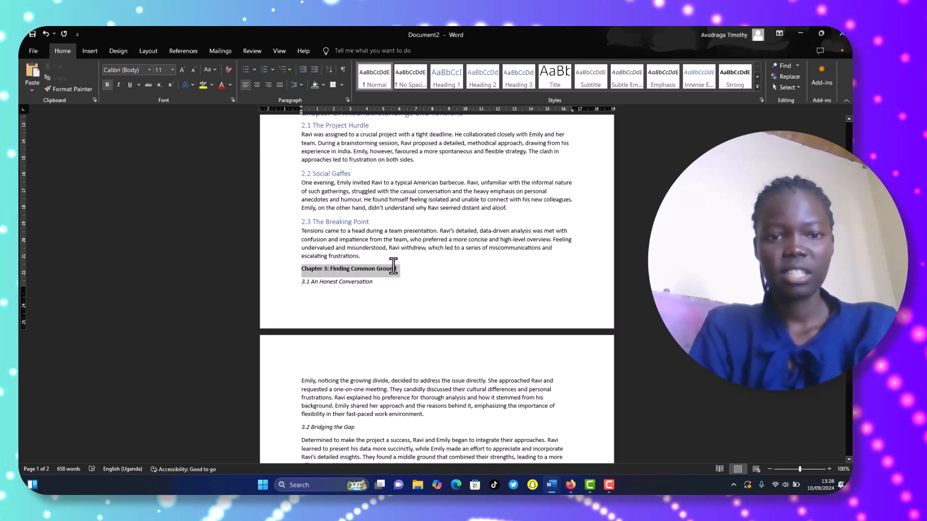
click(446, 75)
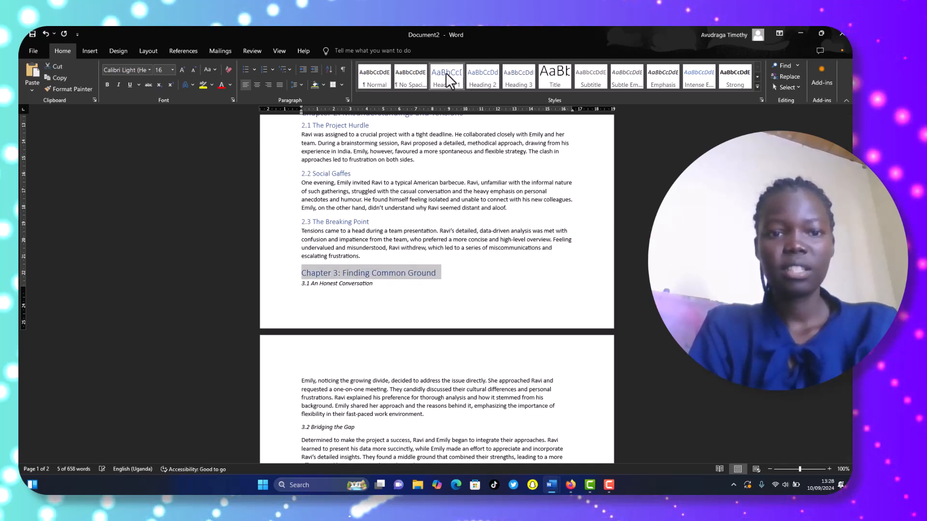
Apply the Heading 2 style to "3.1 An Honest Conversation", "3.2 Bridging the Gap" and "3.3 Building Understanding"
click(302, 284)
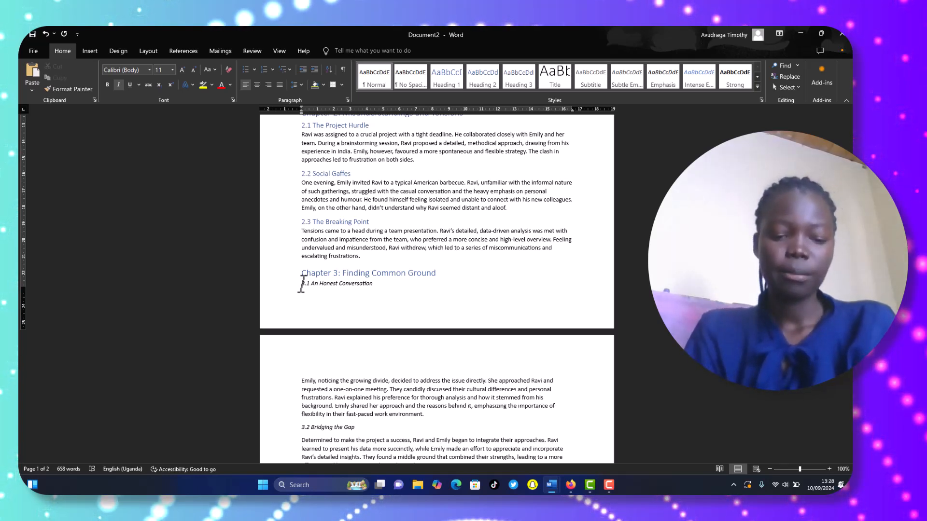
drag(301, 283, 354, 282)
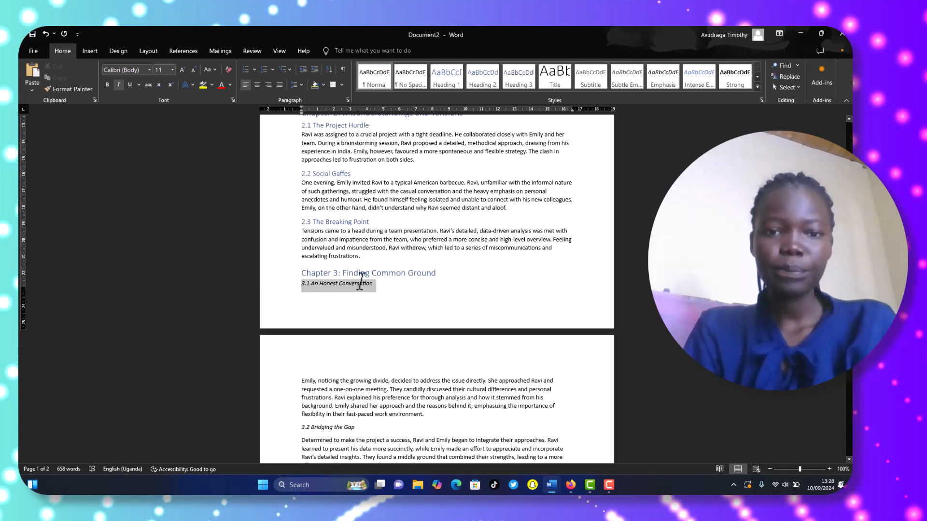
click(483, 74)
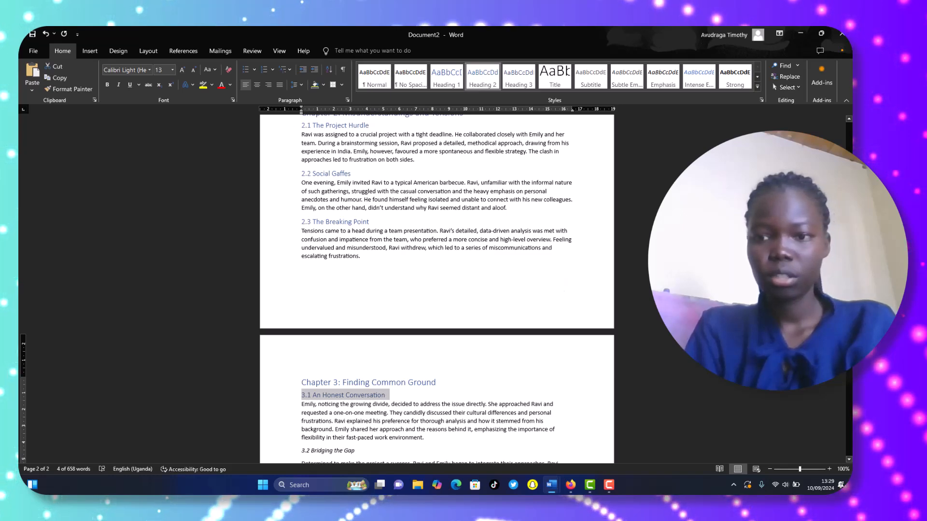
scroll(623, 301, down, 8)
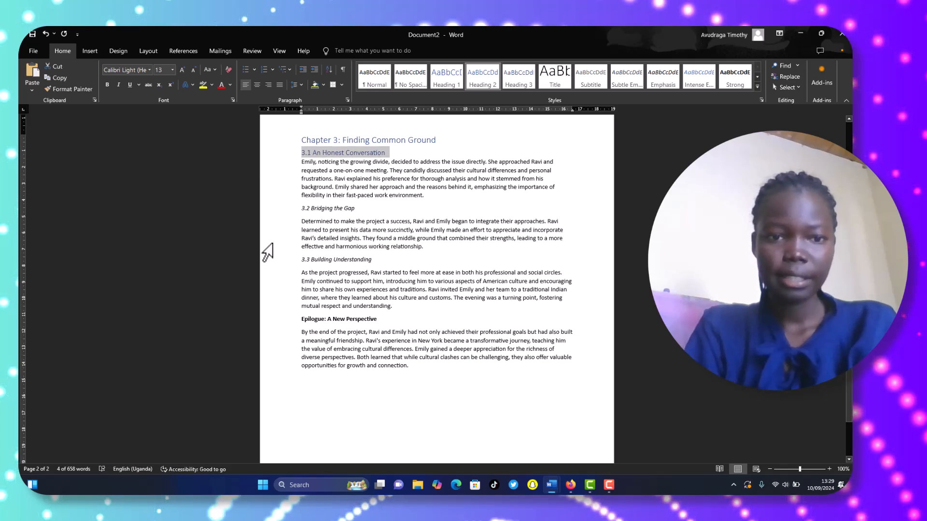
click(299, 207)
drag(299, 208, 363, 208)
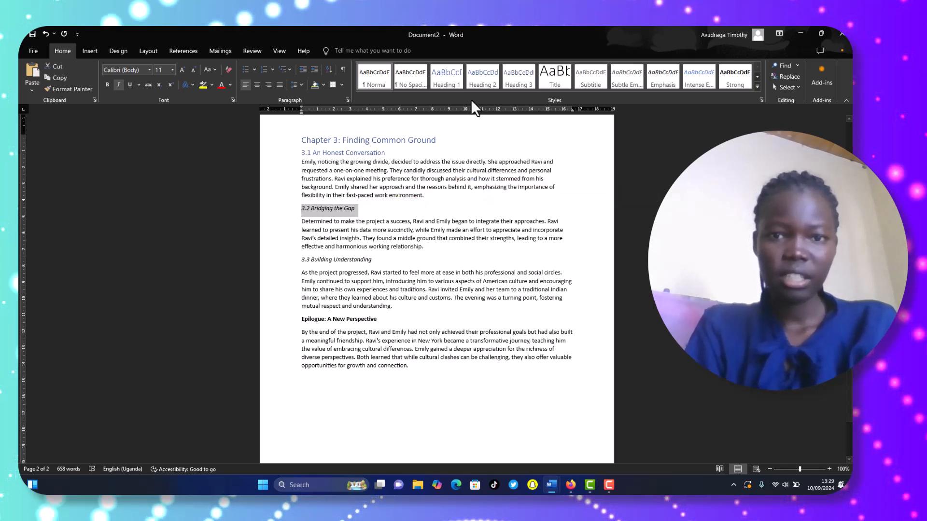
click(491, 79)
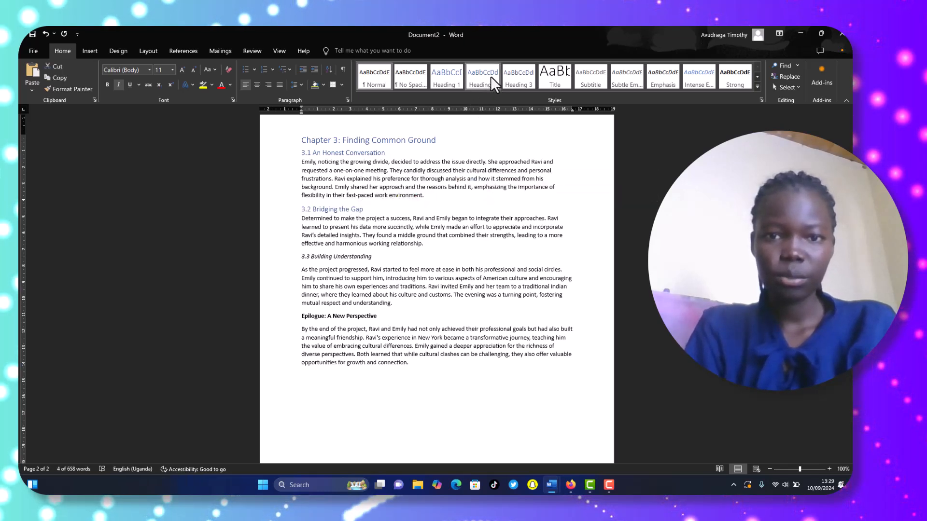
click(300, 256)
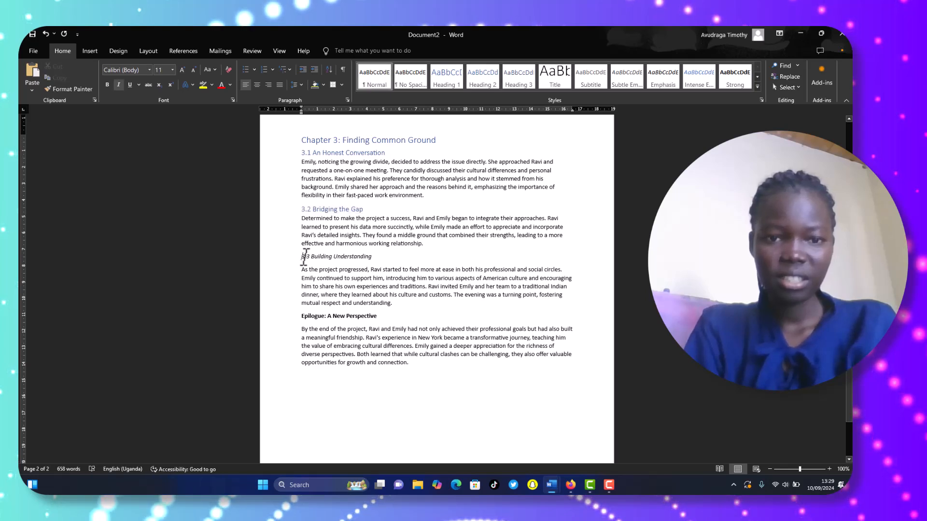
drag(299, 256, 375, 257)
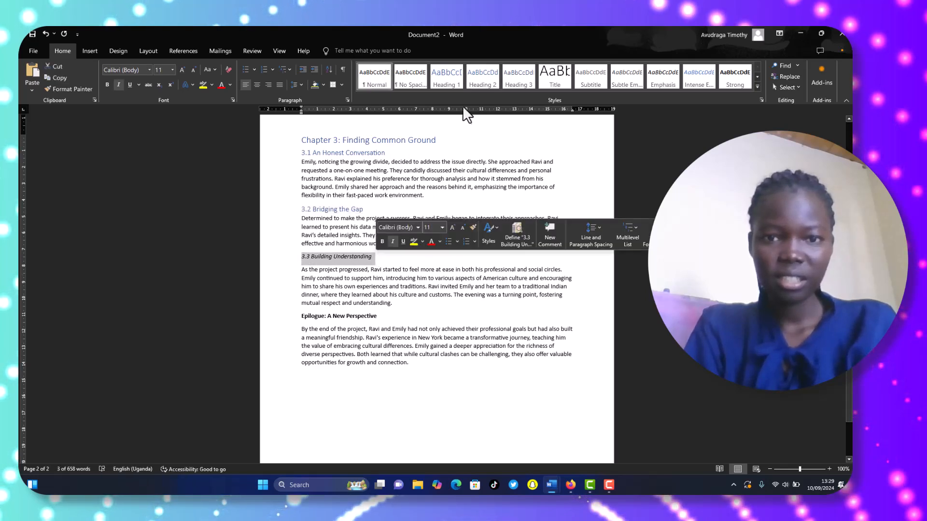
click(474, 73)
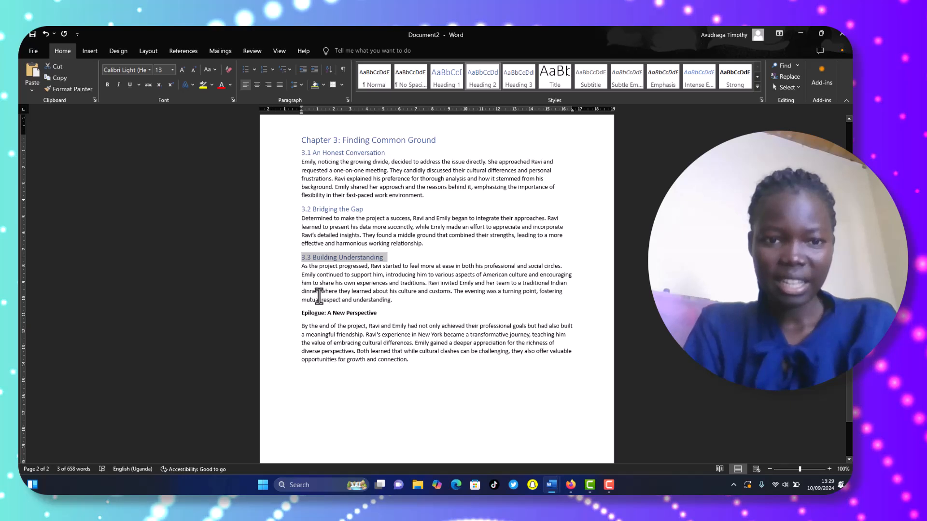
click(297, 312)
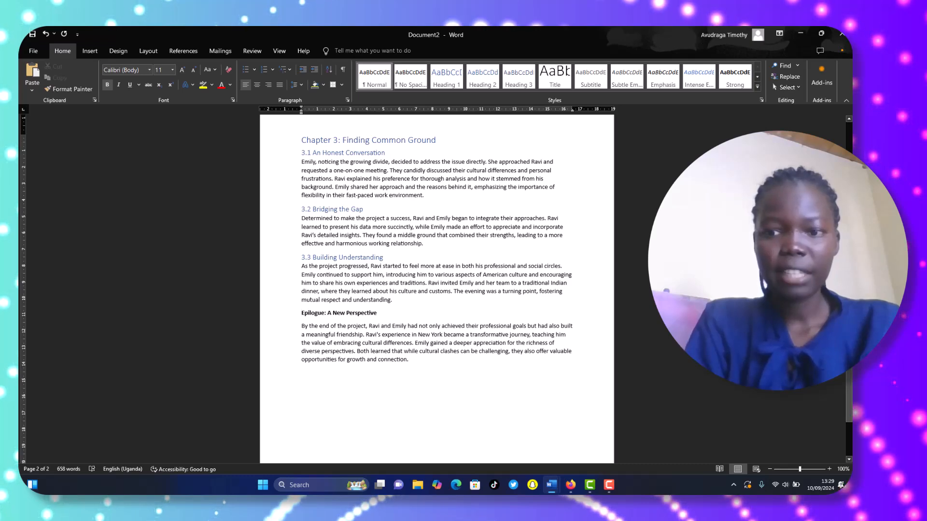
Insert an Automatic Table 1 table of contents directly below the "Barriers and boundaries" title
scroll(437, 289, up, 8)
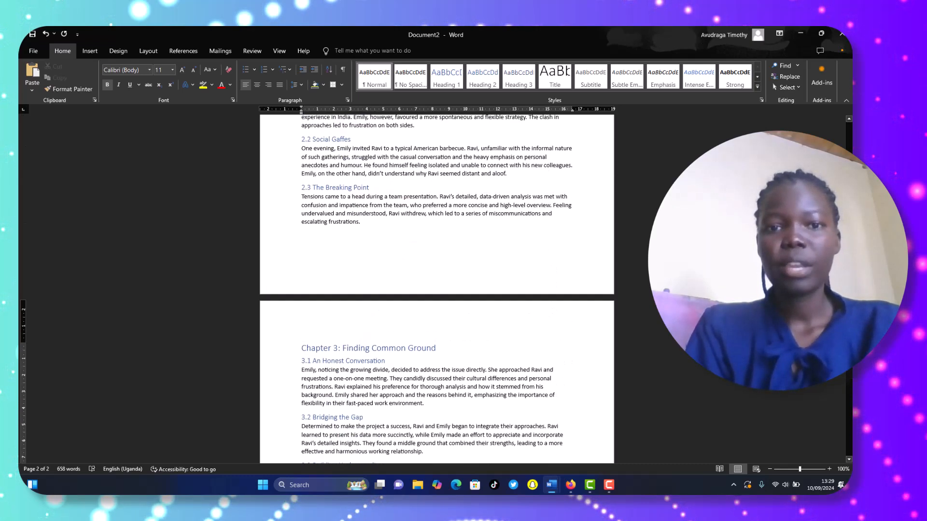
scroll(437, 290, up, 11)
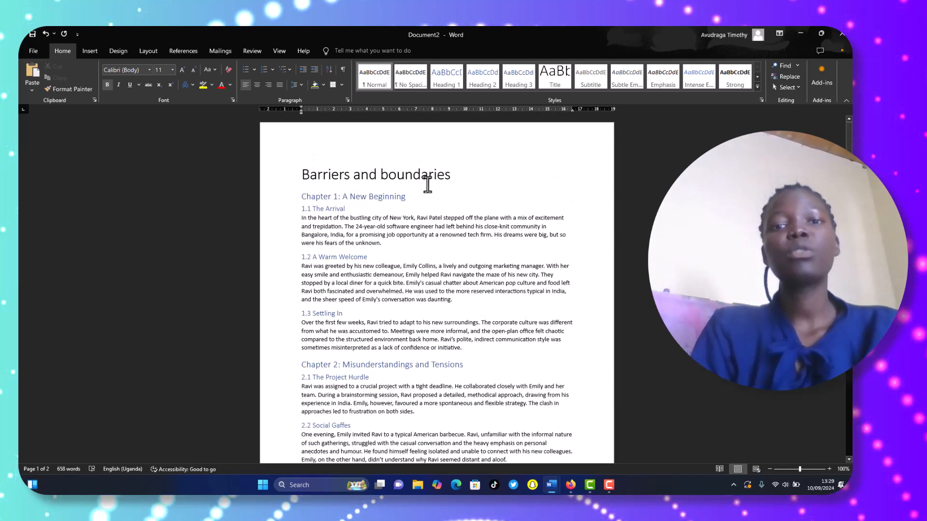
click(450, 175)
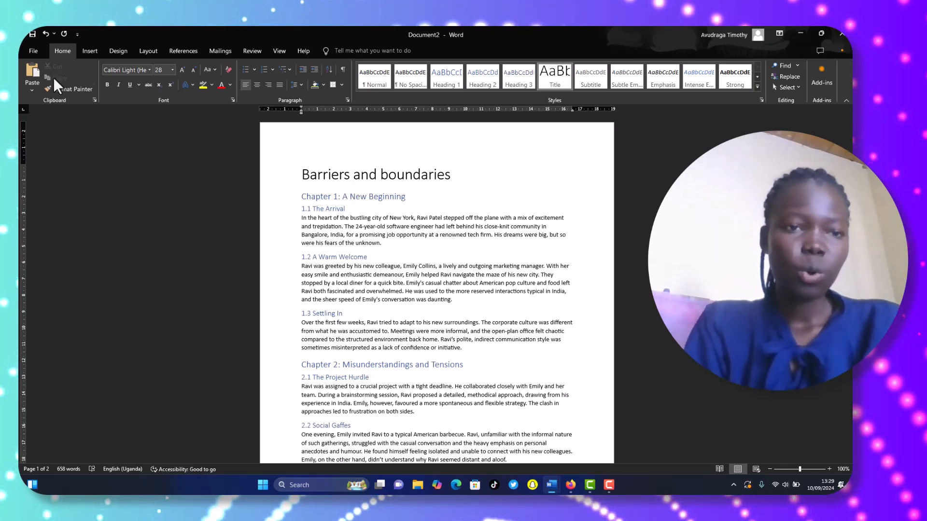
click(179, 52)
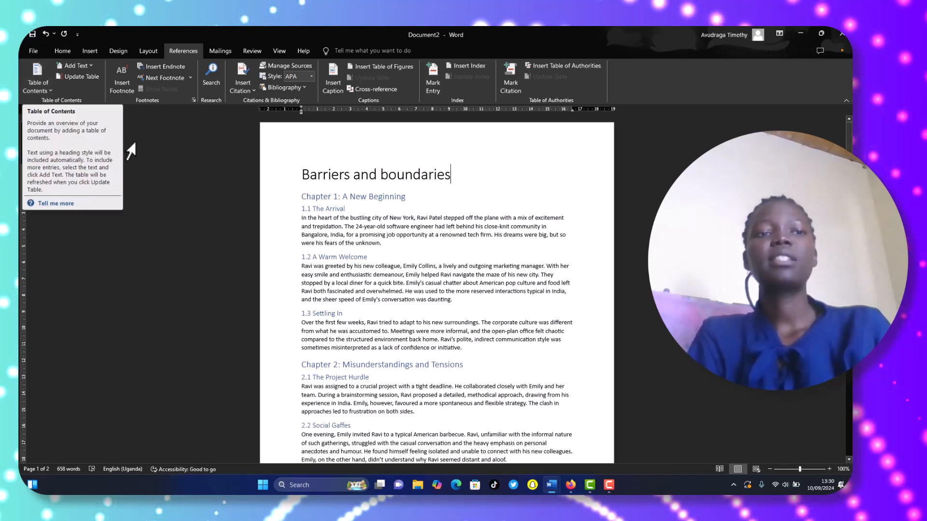
click(43, 91)
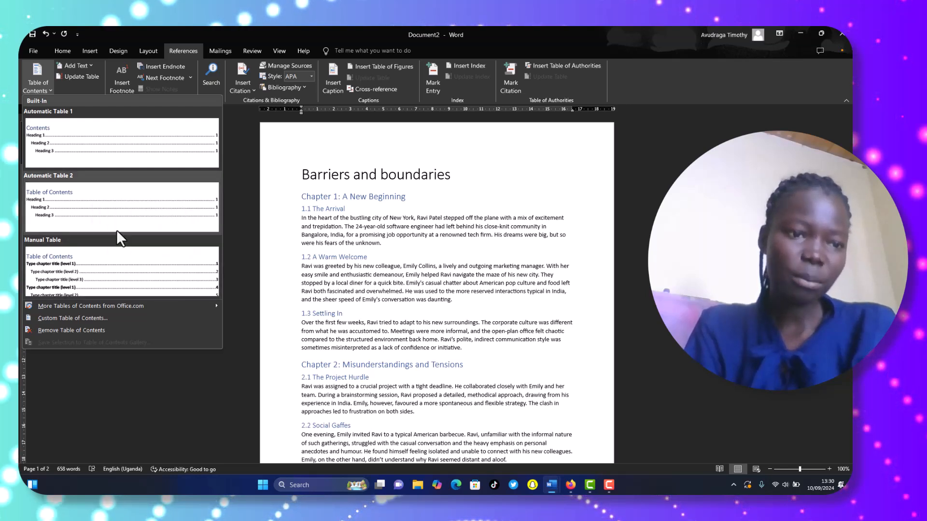
click(111, 141)
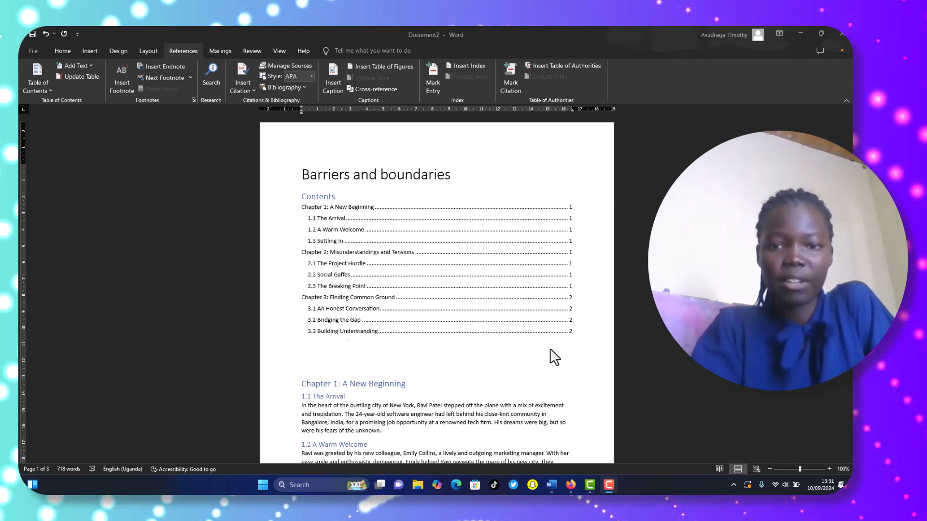
Insert a page break between the table of contents and the "Chapter 1: A New Beginning" heading
click(587, 337)
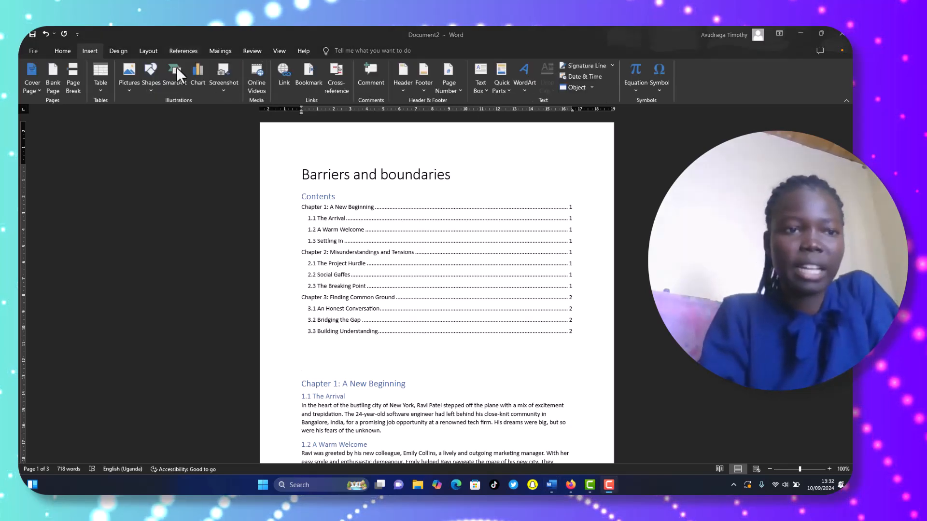
click(70, 71)
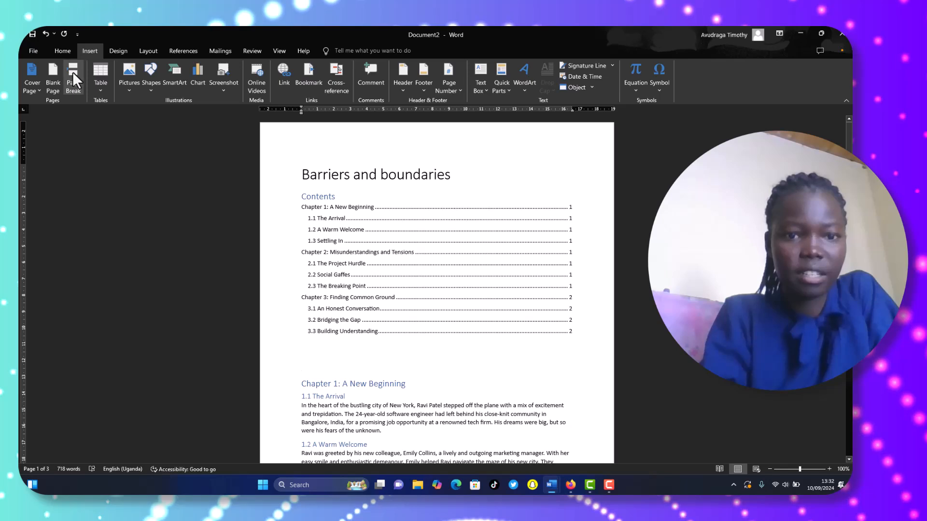
click(72, 71)
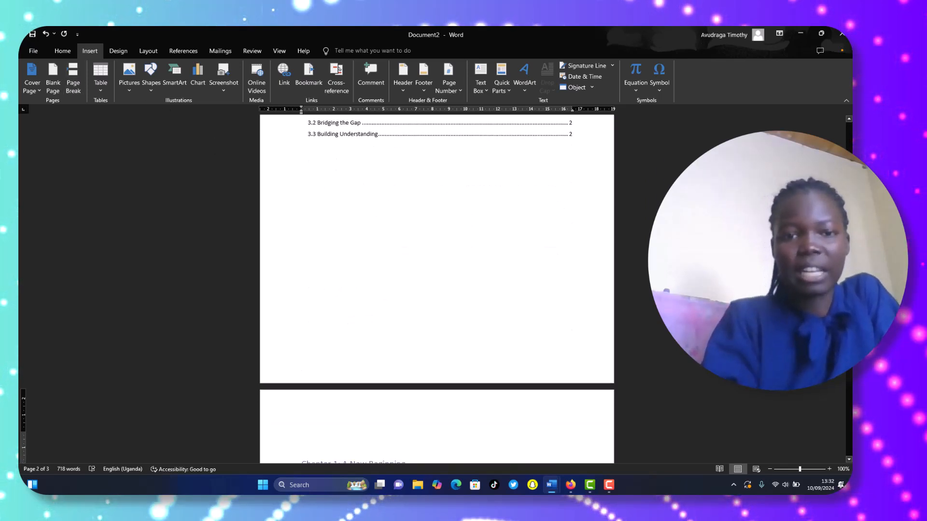
scroll(437, 289, up, 4)
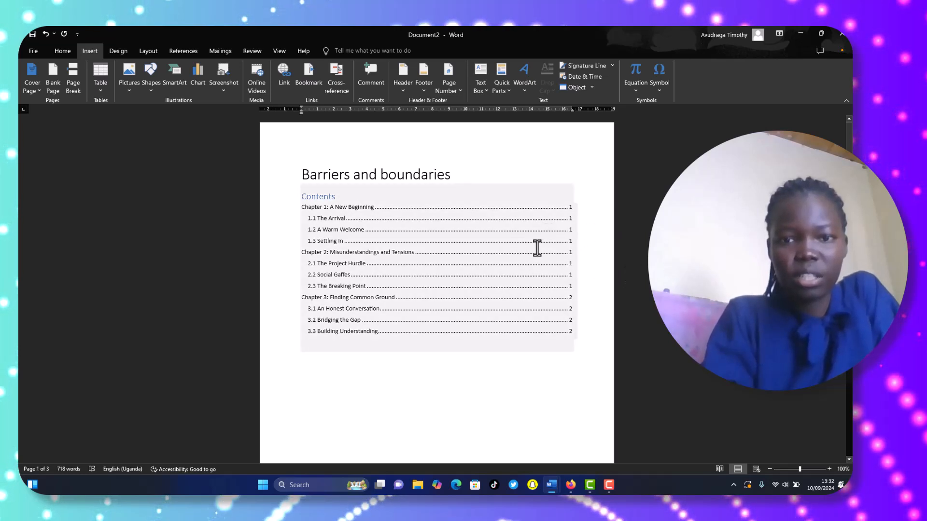
click(457, 409)
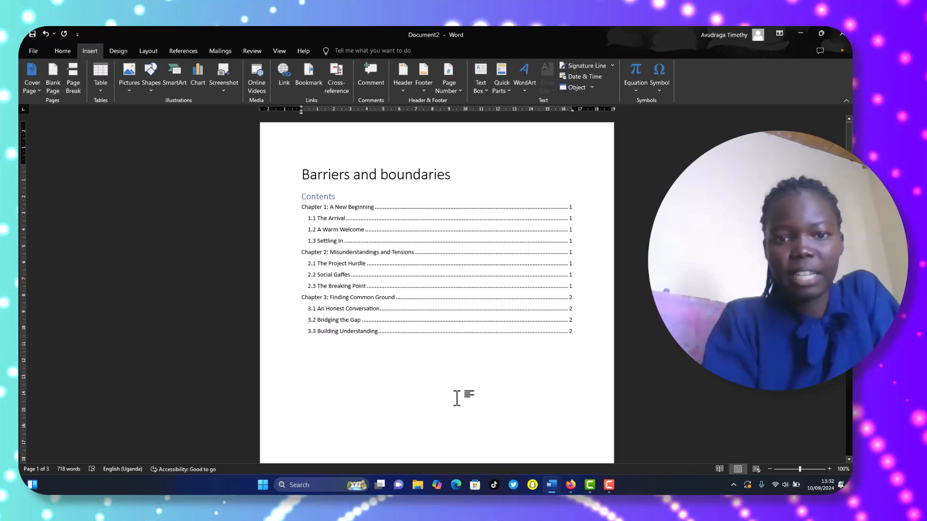
scroll(442, 464, down, 1)
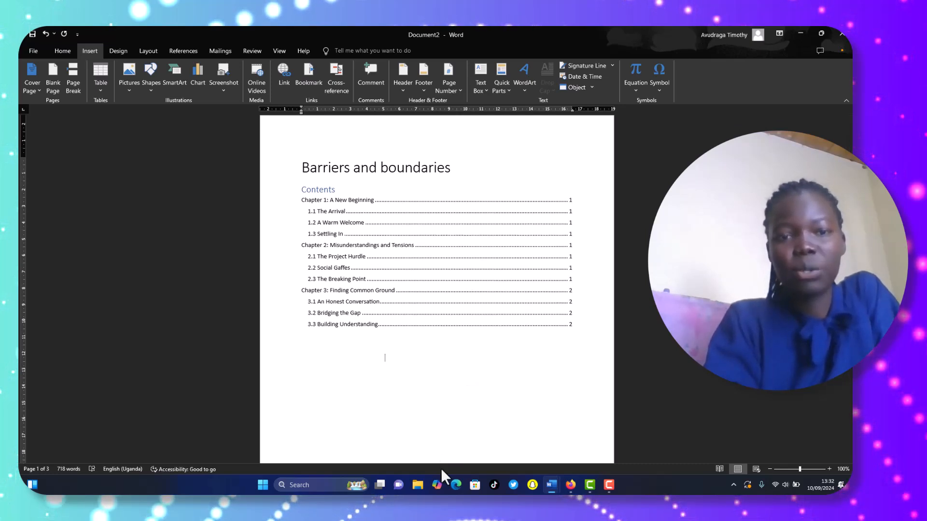